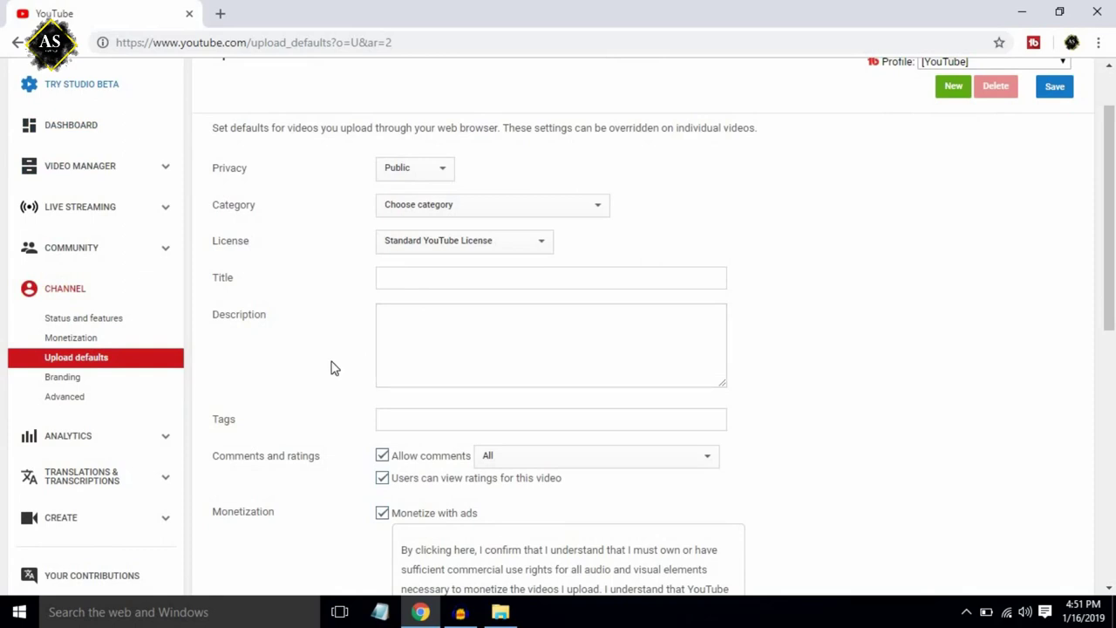
Set the default upload privacy to Private and the category to Science & Technology.
scroll(340, 346, "up", 1)
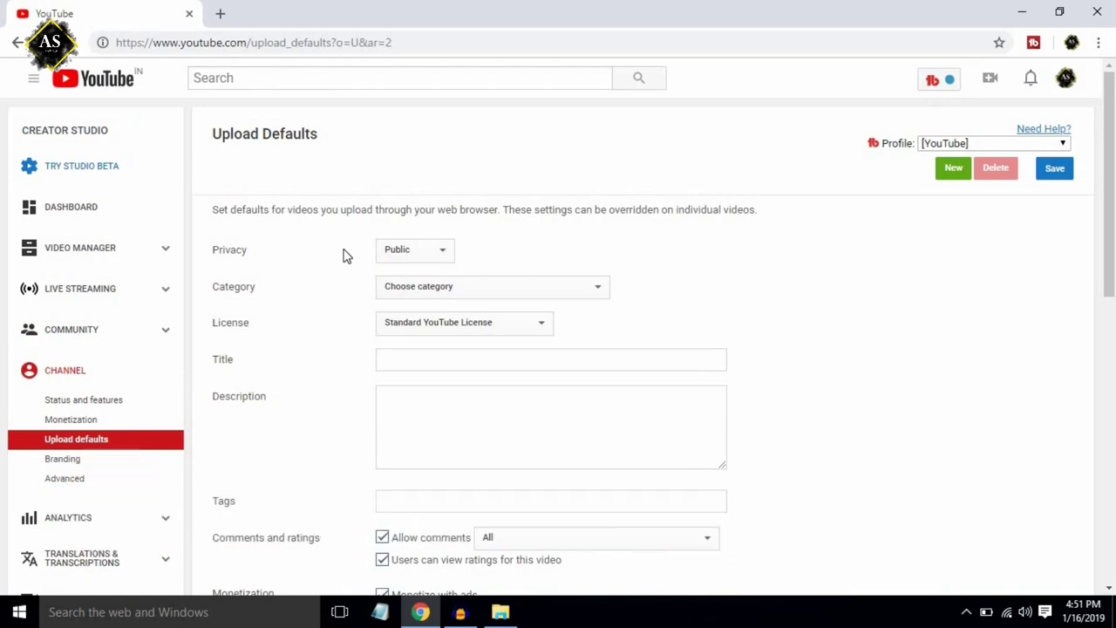
left_click(406, 253)
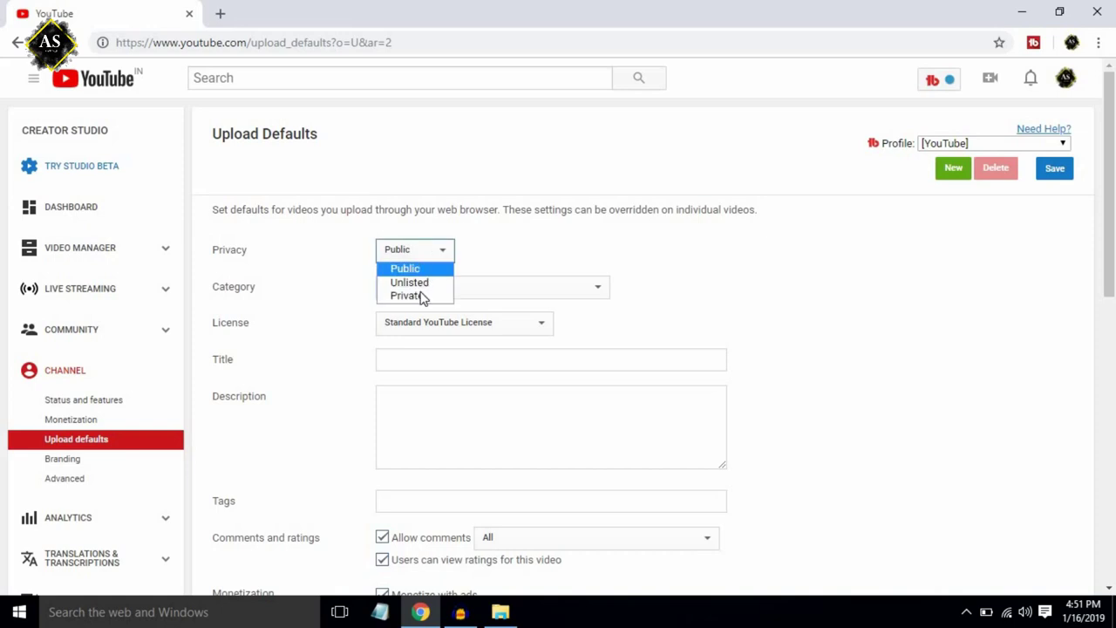
left_click(381, 293)
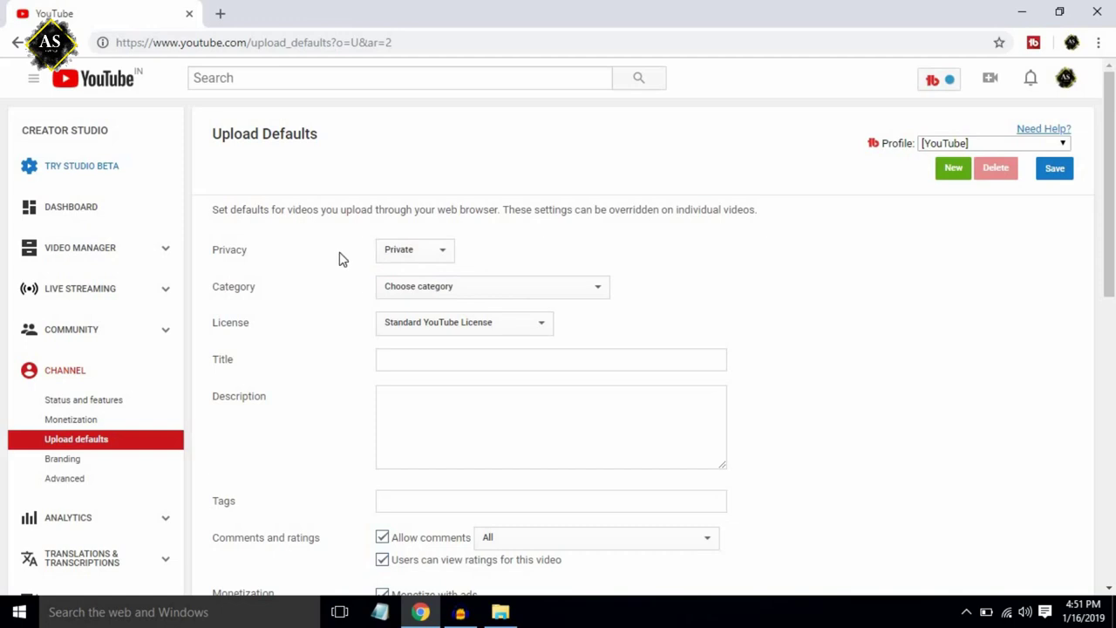
scroll(250, 204, "down", 1)
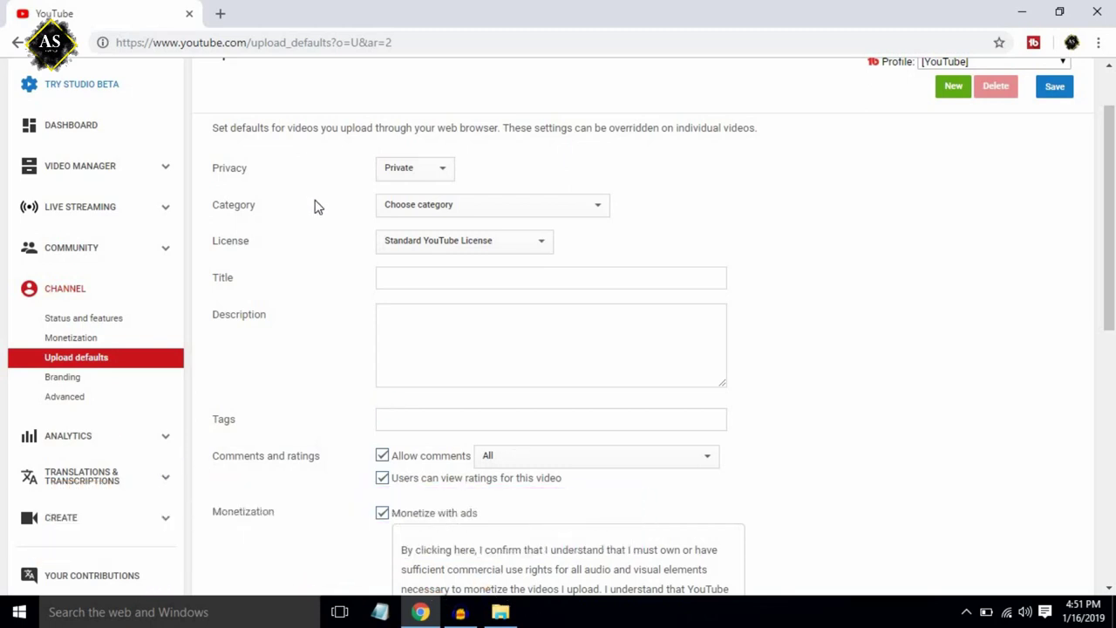
left_click(386, 216)
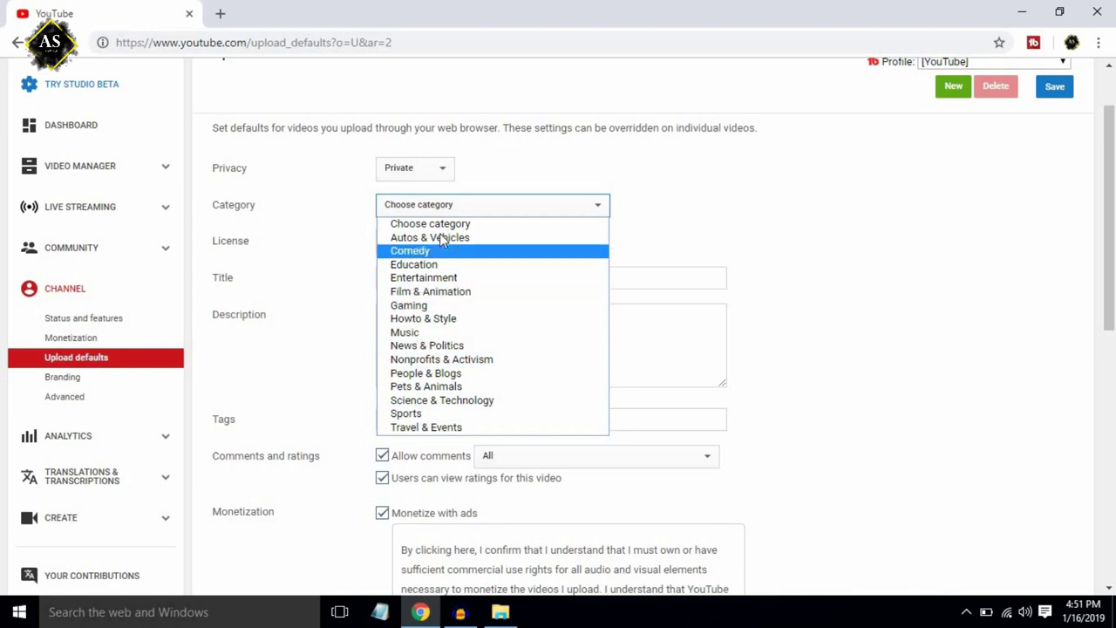
left_click(445, 401)
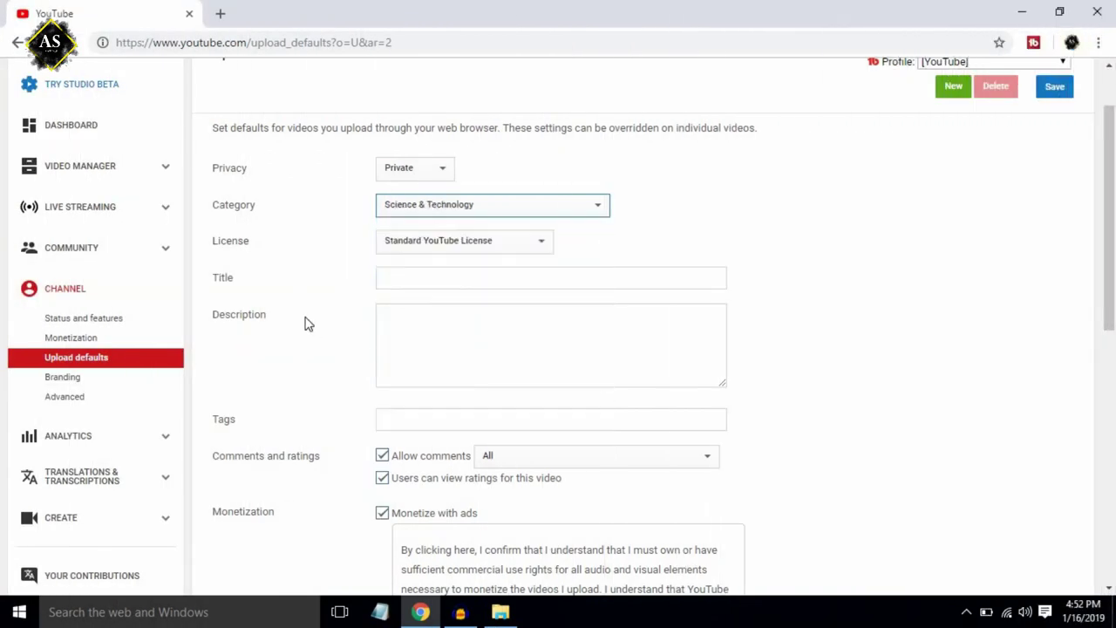
left_click(307, 321)
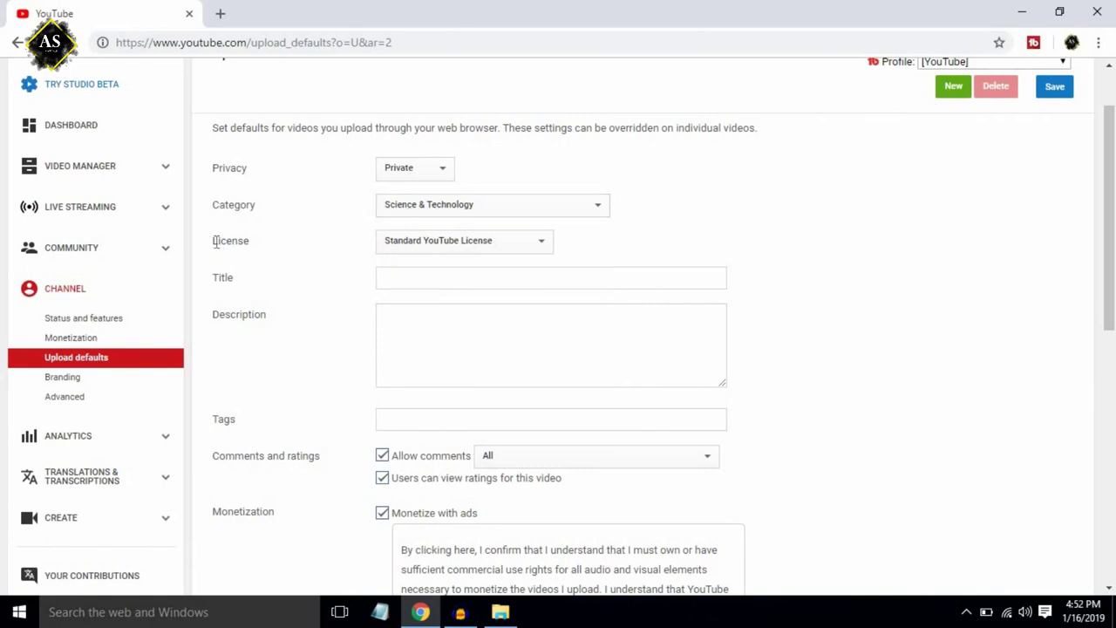
left_click_drag(214, 242, 256, 242)
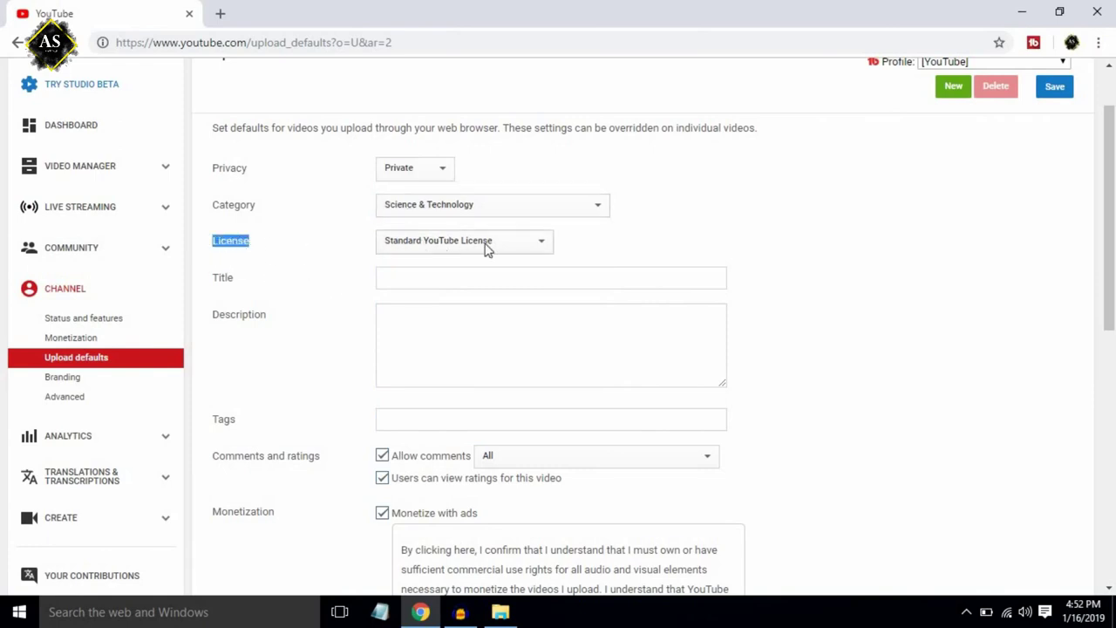
left_click(326, 271)
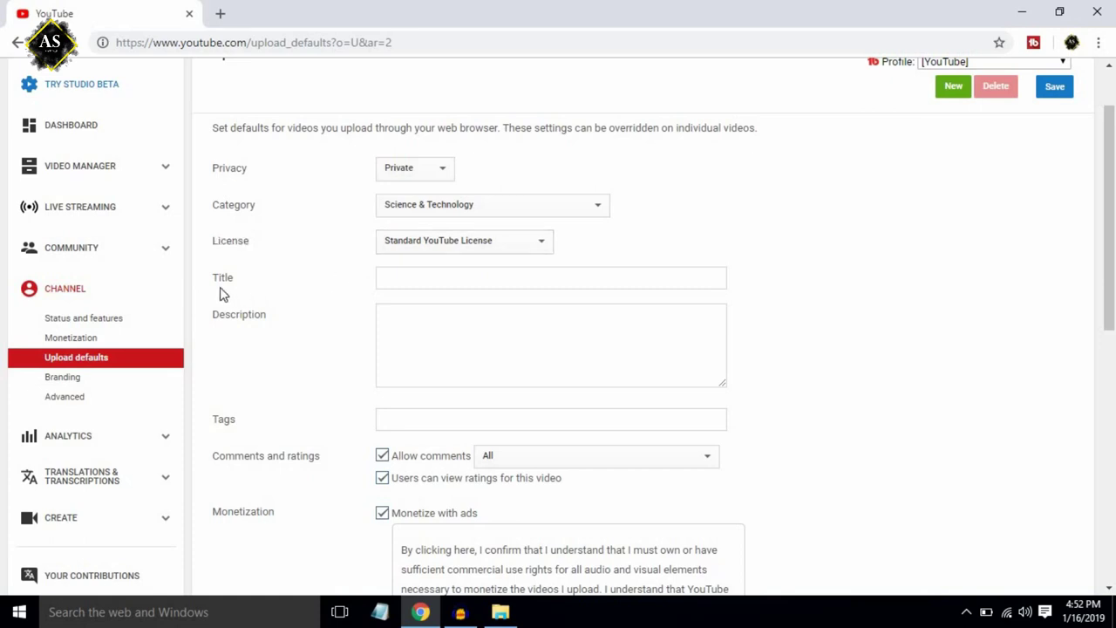
left_click(293, 286)
left_click(396, 277)
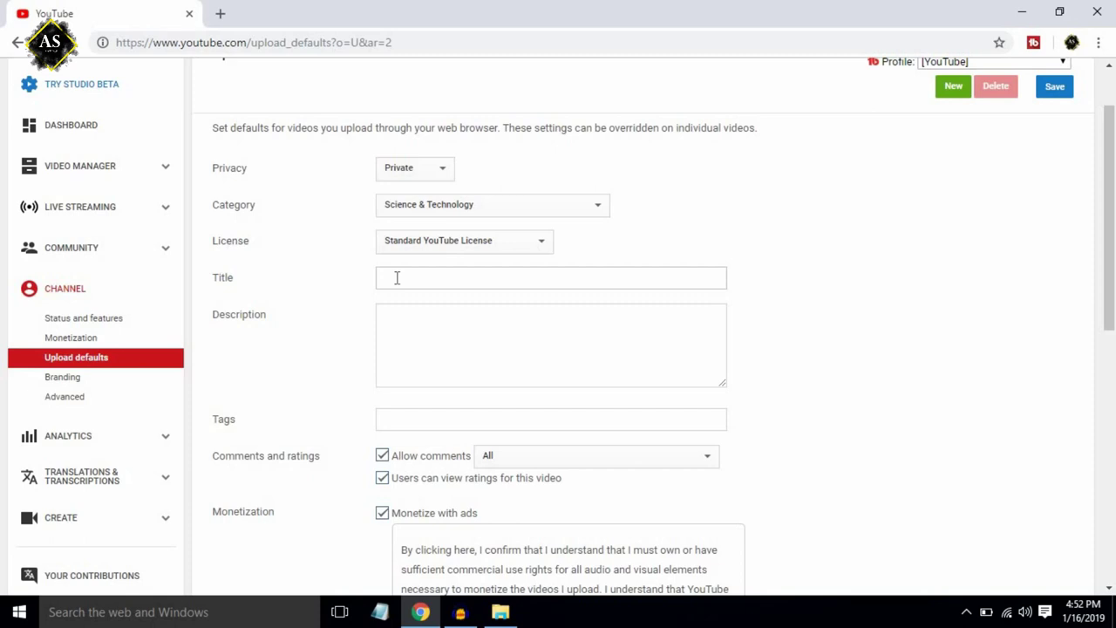
left_click(307, 313)
Switch to the Channel Video Discription file in Notepad and copy its entire text.
scroll(307, 312, "down", 1)
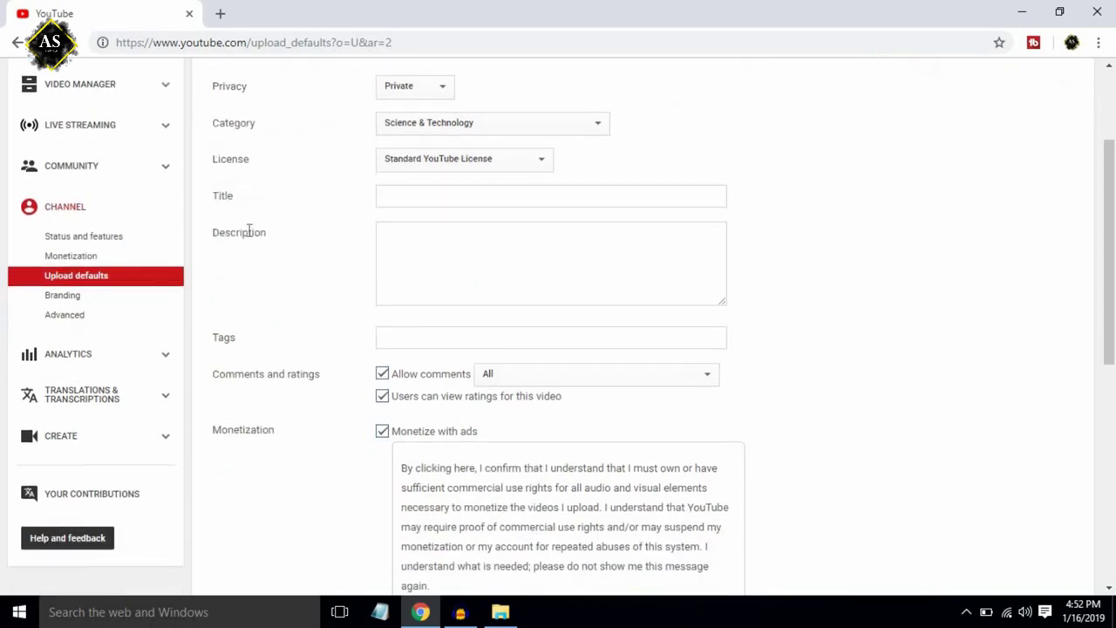
left_click(451, 240)
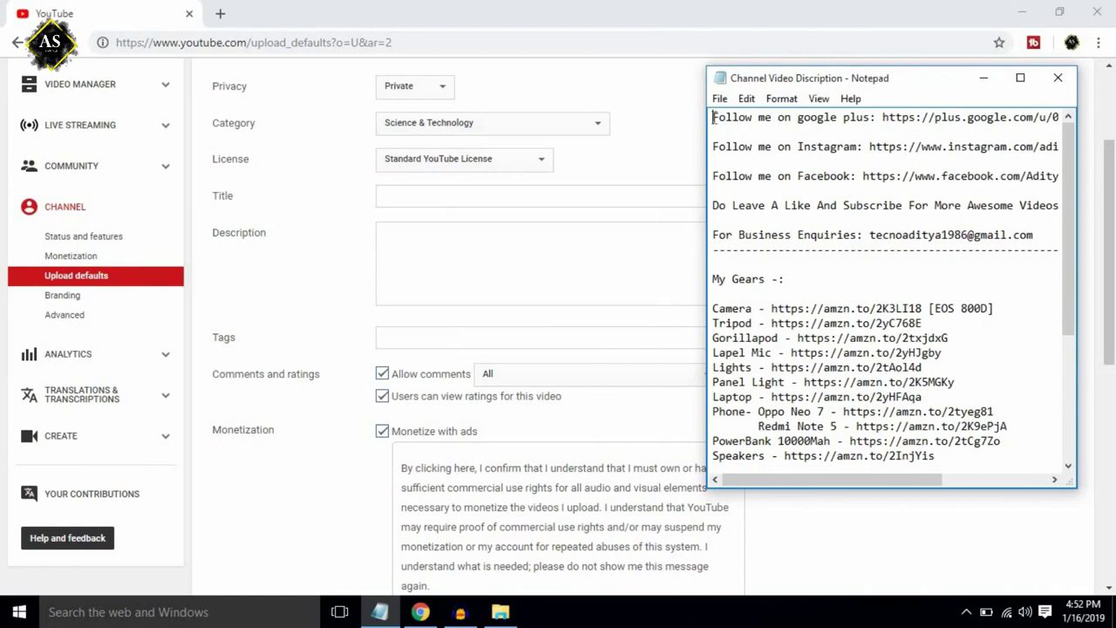
left_click_drag(714, 117, 765, 130)
left_click_drag(798, 215, 956, 502)
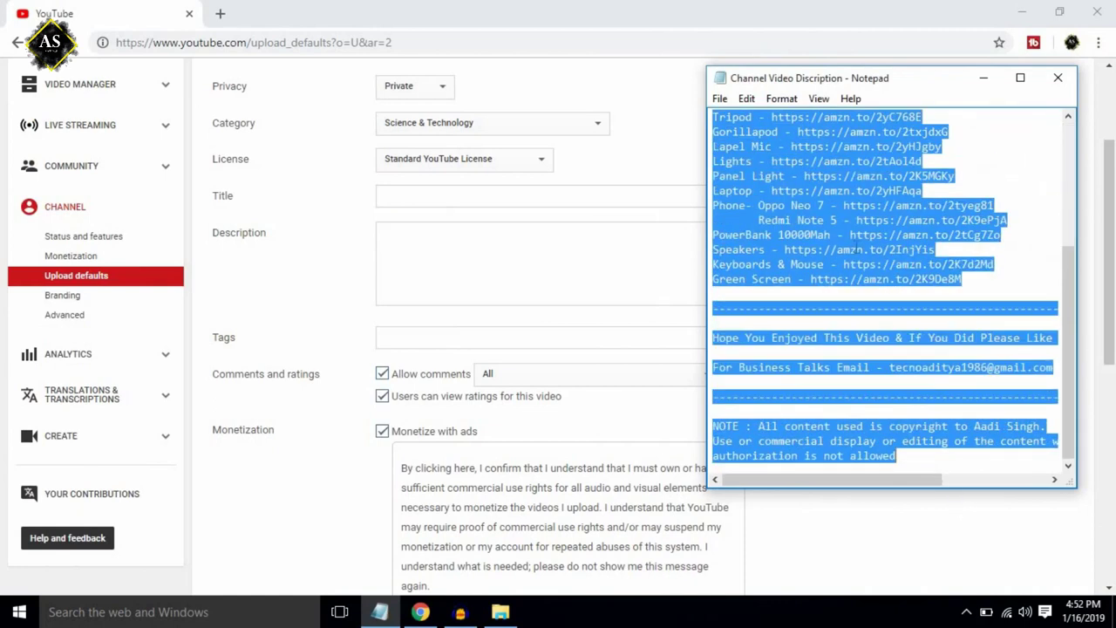
right_click(825, 185)
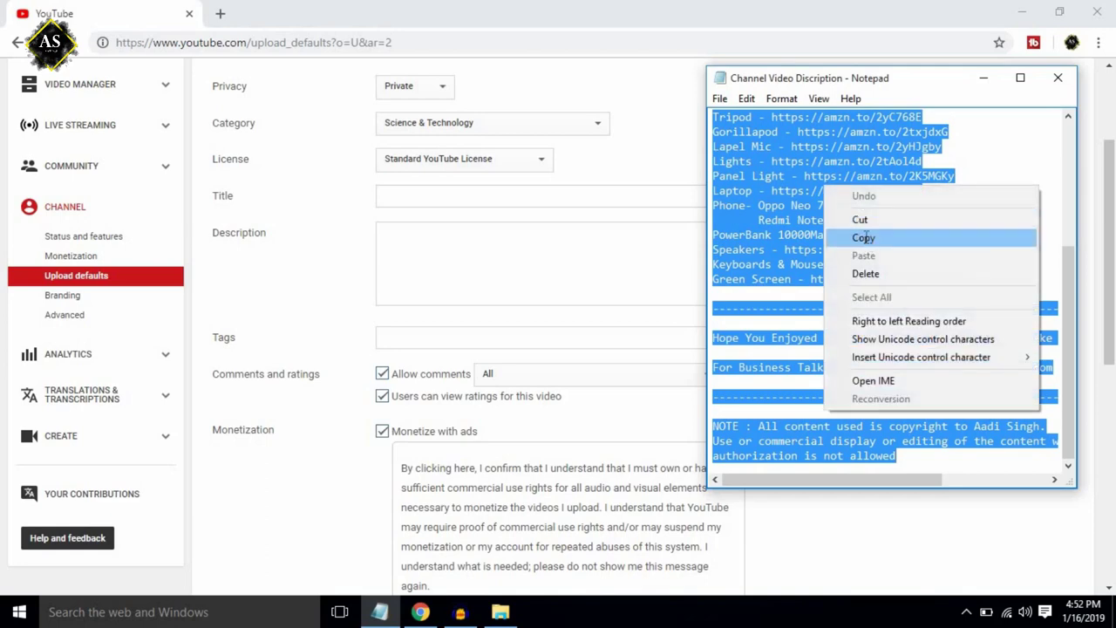
left_click(863, 237)
Paste the copied channel text into the default video description on the YouTube upload defaults page.
left_click(422, 235)
right_click(424, 241)
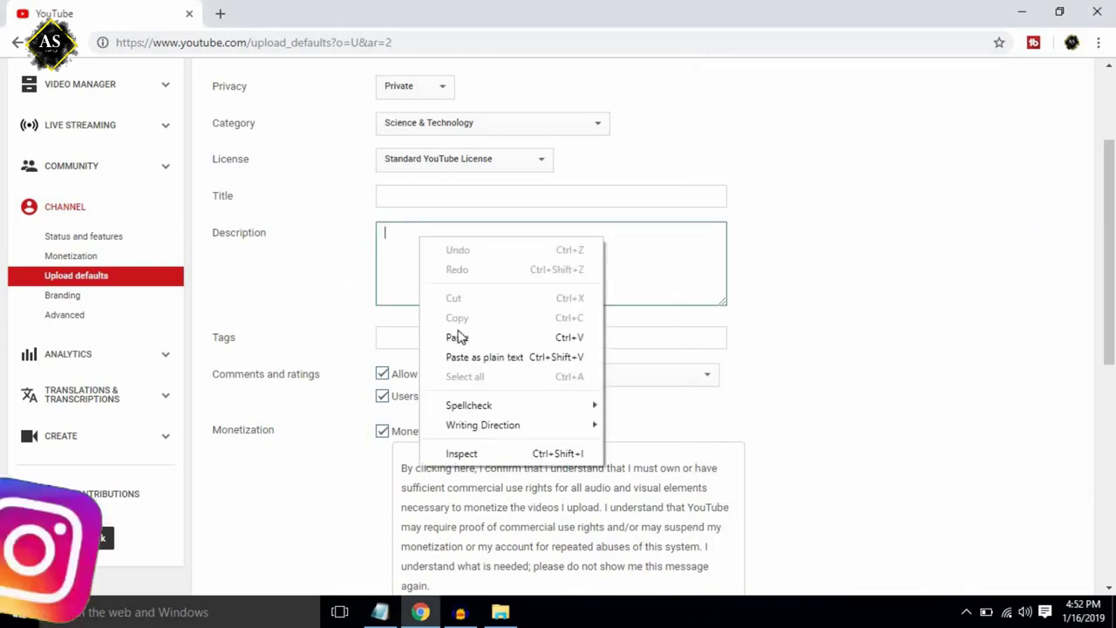
left_click(457, 338)
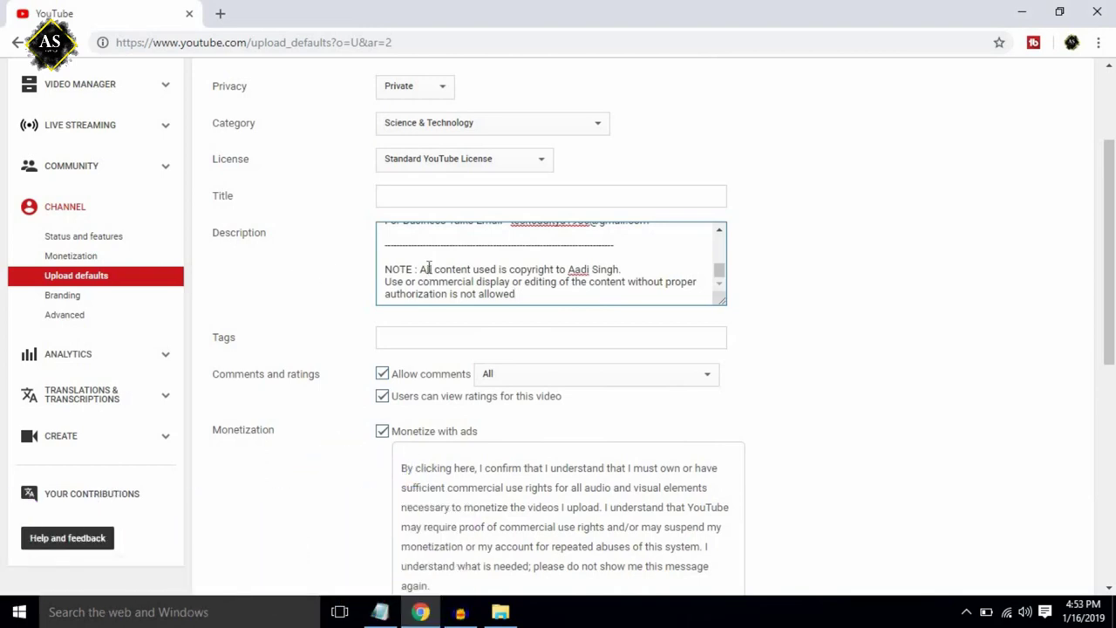
scroll(428, 268, "up", 10)
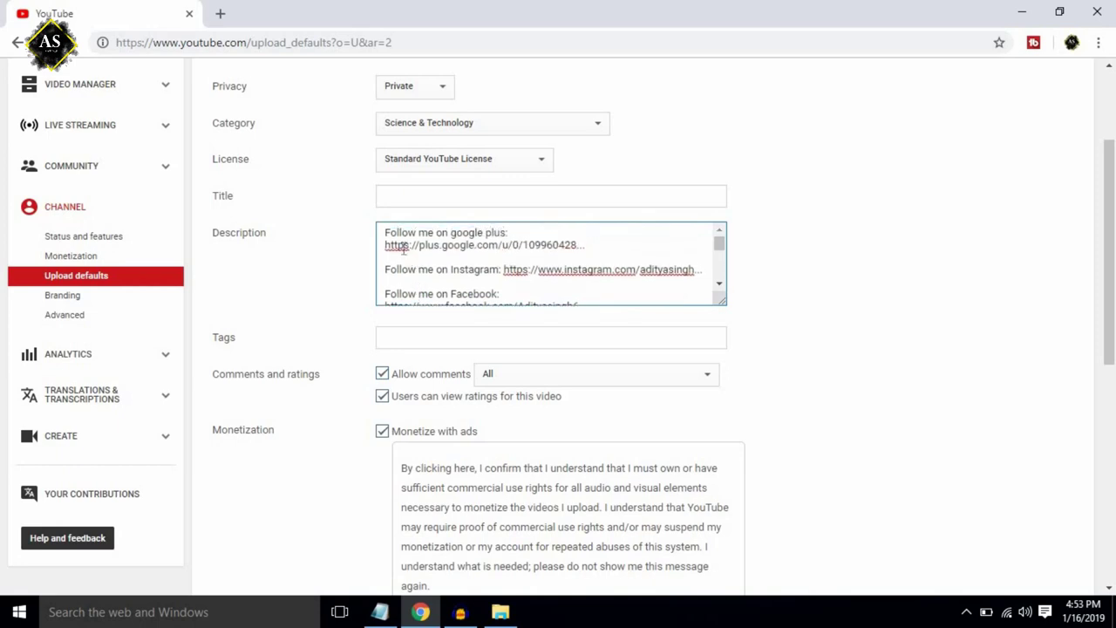
left_click(330, 288)
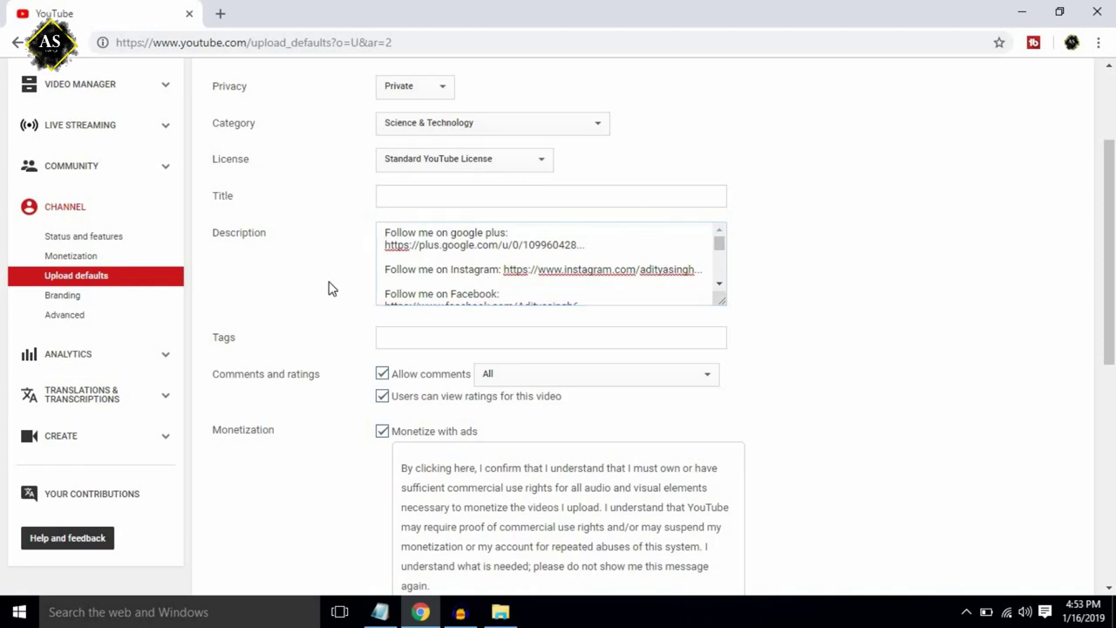
Fill the default tags with the suggested entry containing the channel owner's name variants.
scroll(263, 264, "down", 1)
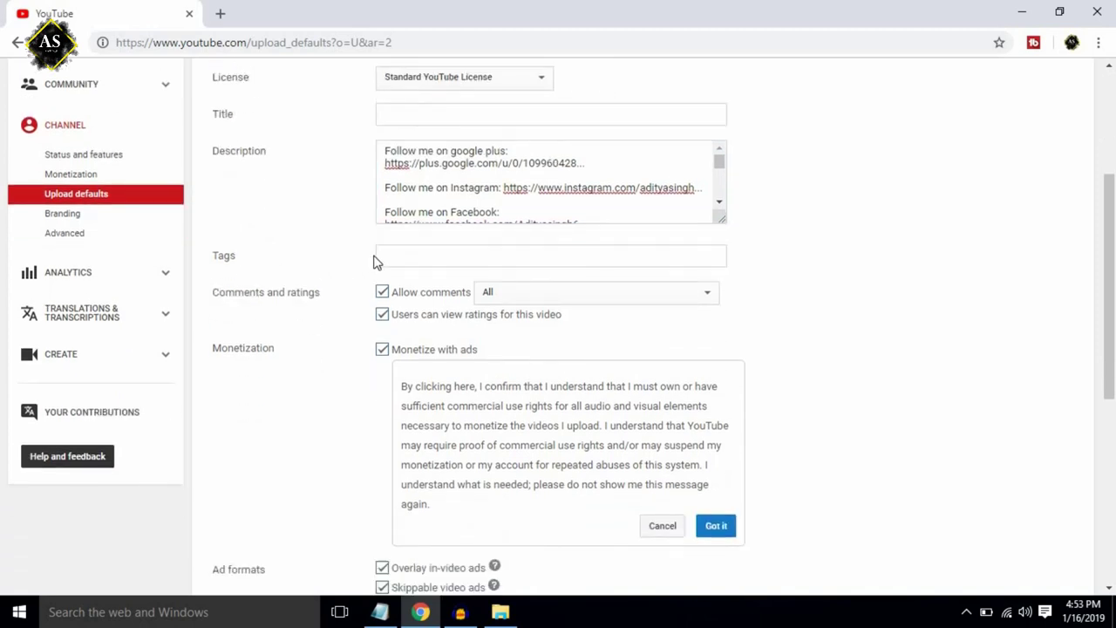
left_click(323, 253)
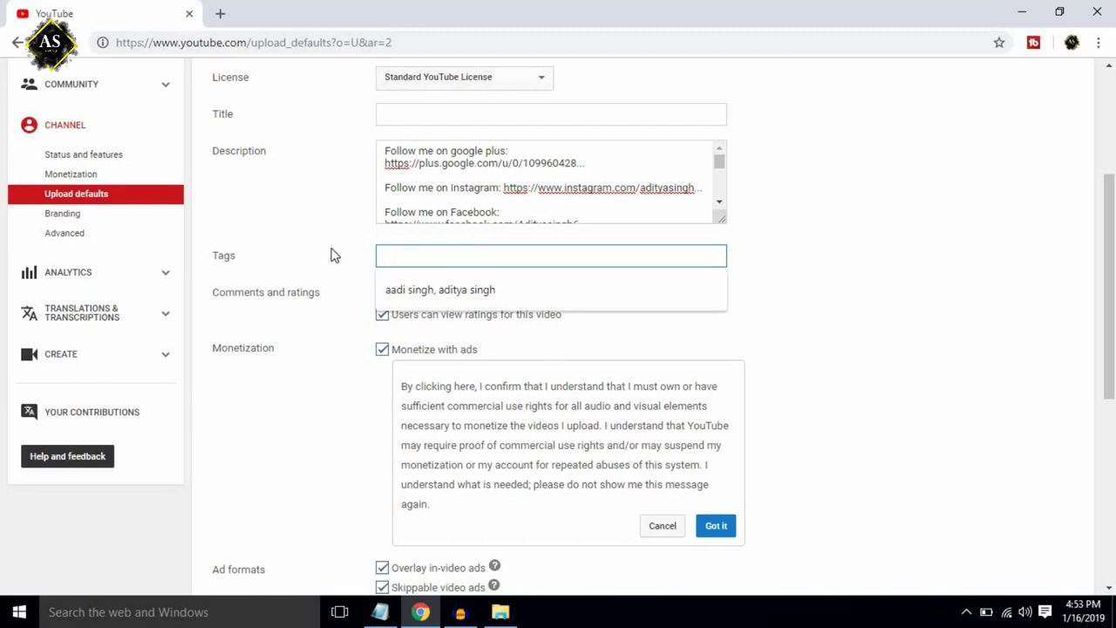
left_click(391, 255)
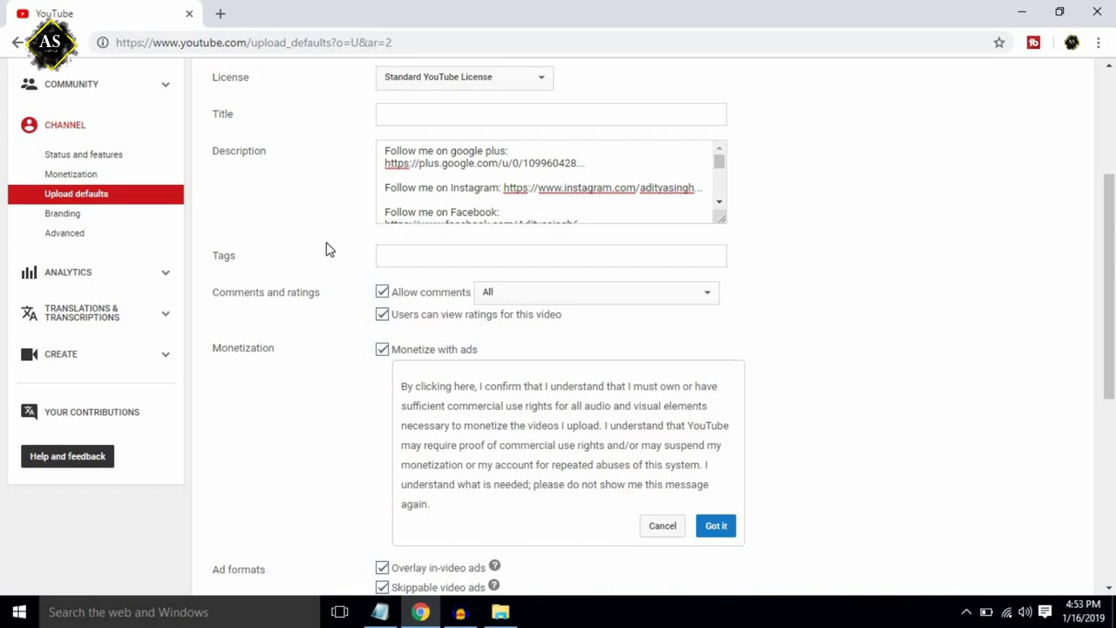
left_click(407, 254)
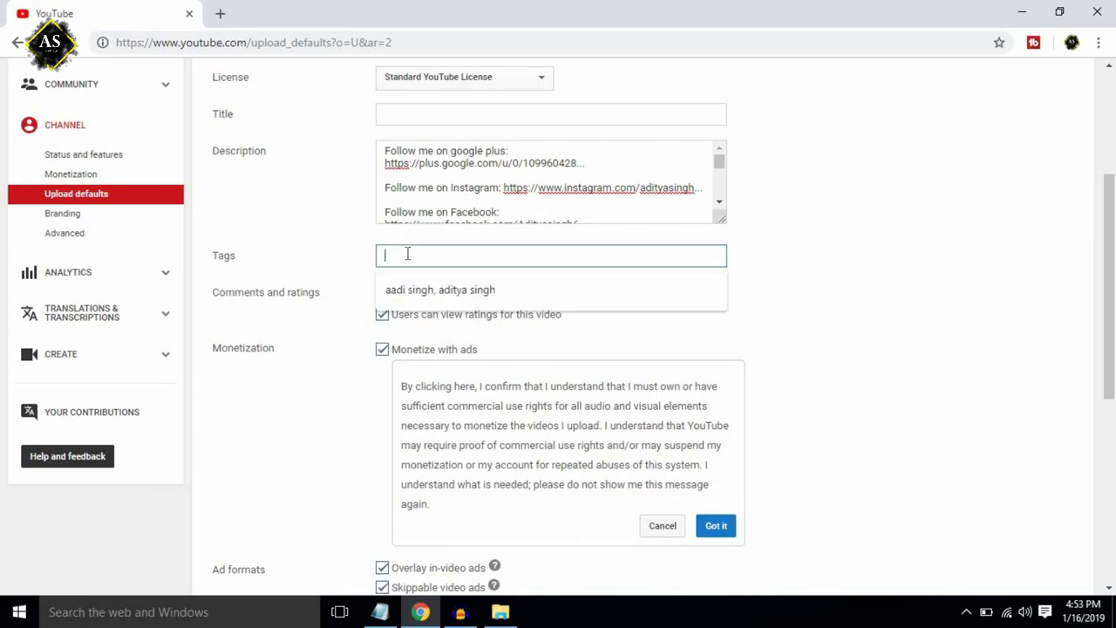
left_click(416, 289)
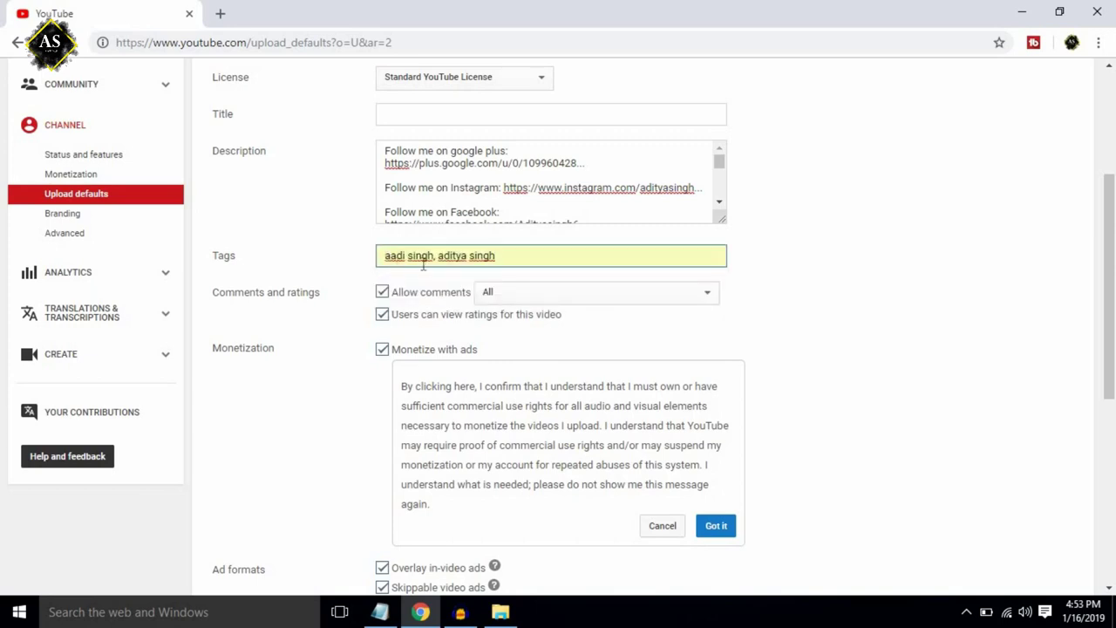
left_click(307, 254)
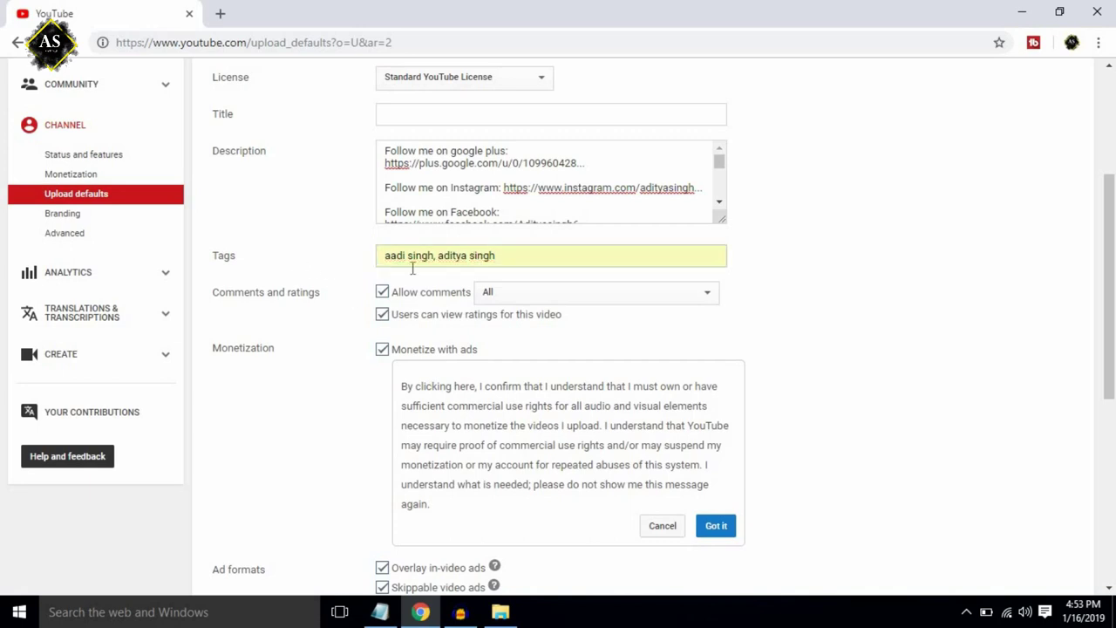
scroll(322, 309, "down", 1)
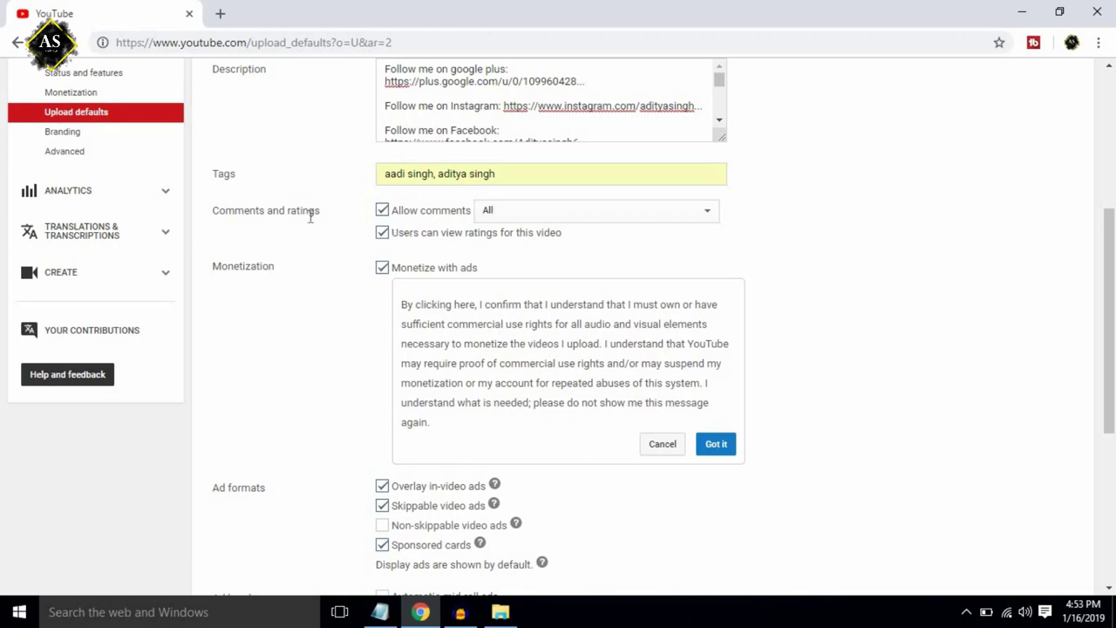
left_click(383, 213)
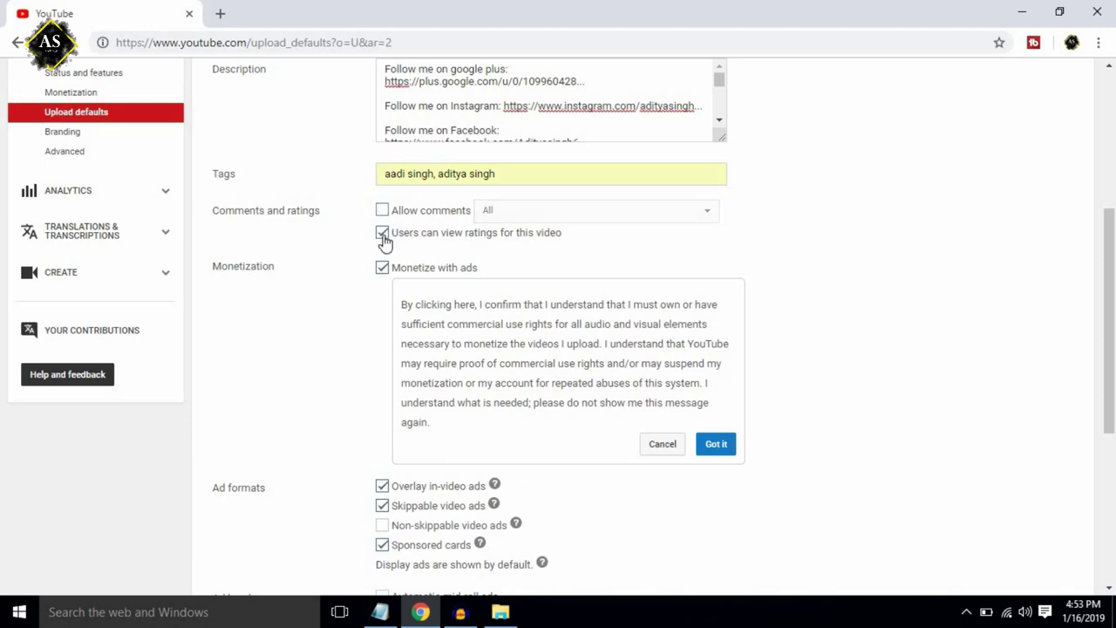
left_click(381, 211)
scroll(341, 253, "down", 1)
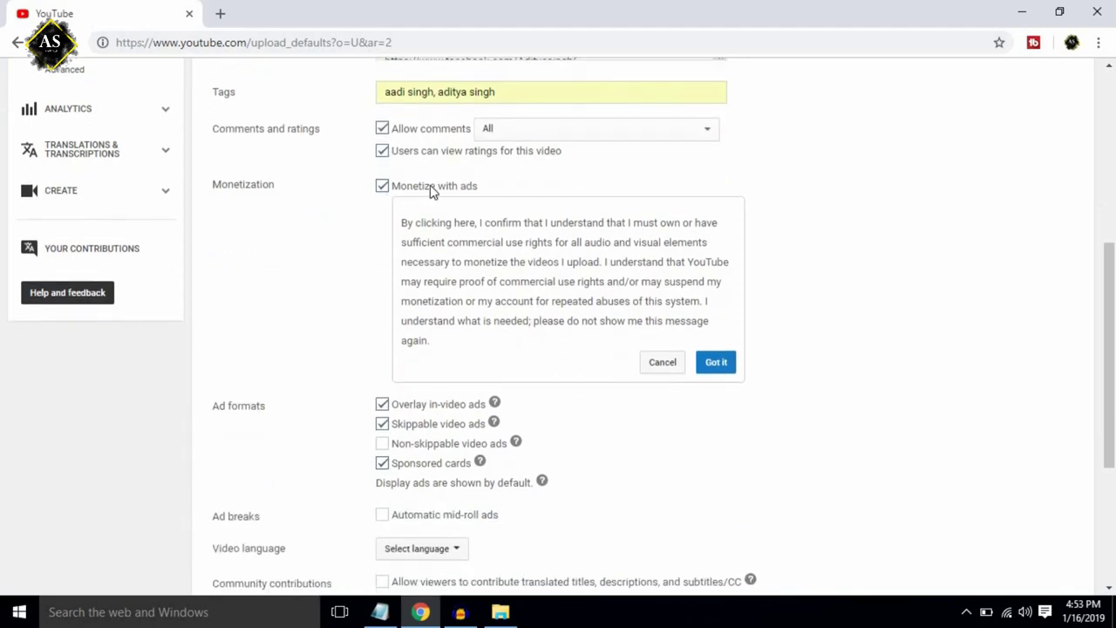
scroll(381, 234, "down", 2)
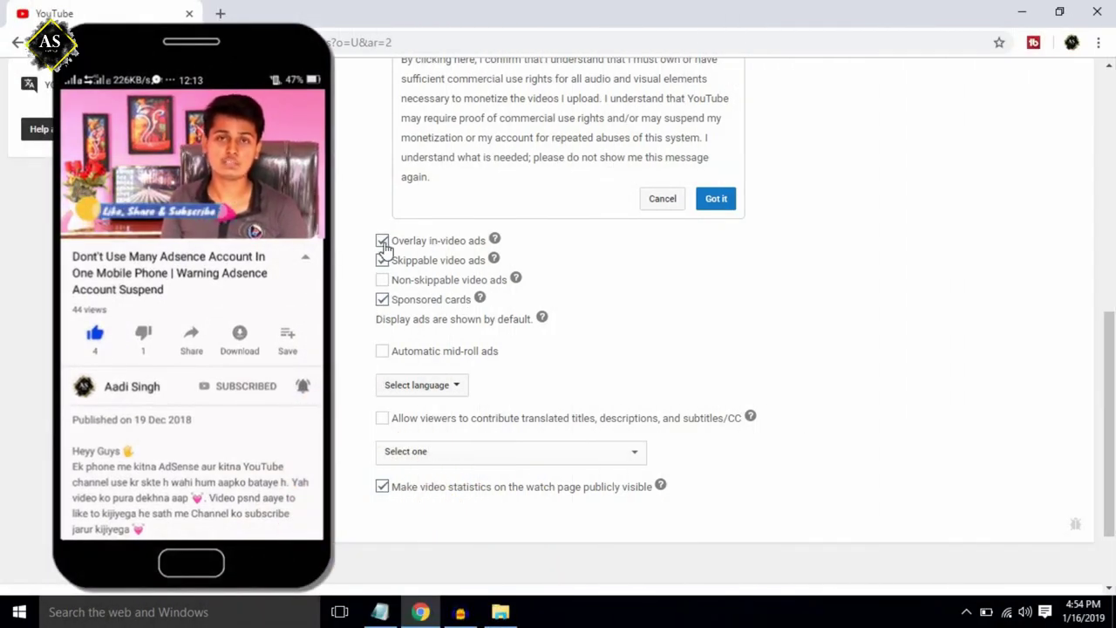
left_click(382, 299)
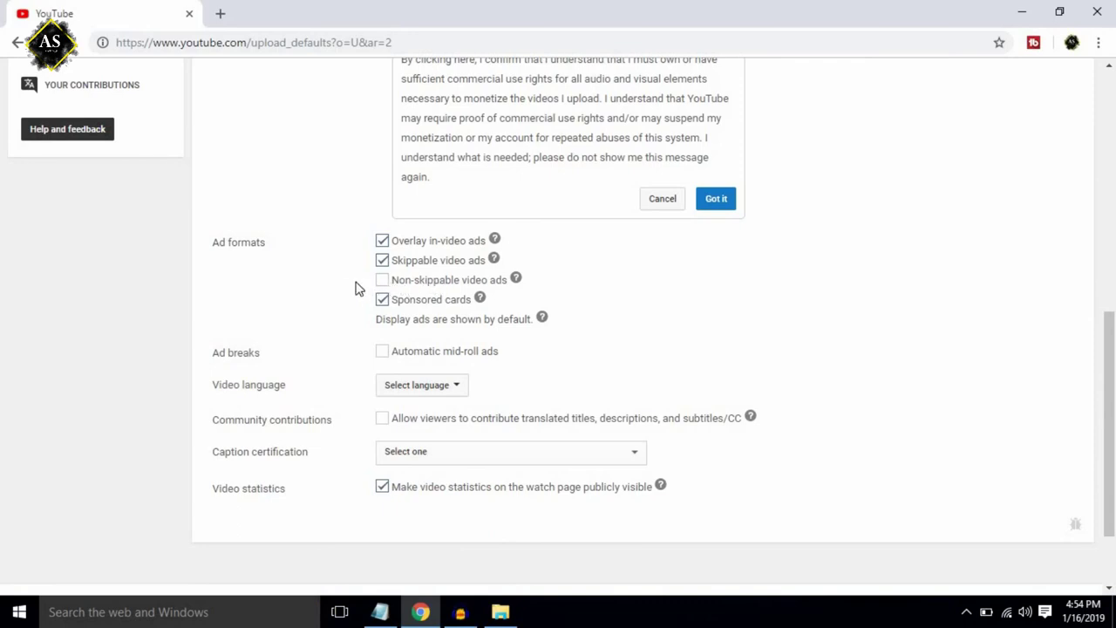
Save the upload defaults and look over the saved settings.
scroll(344, 289, "down", 2)
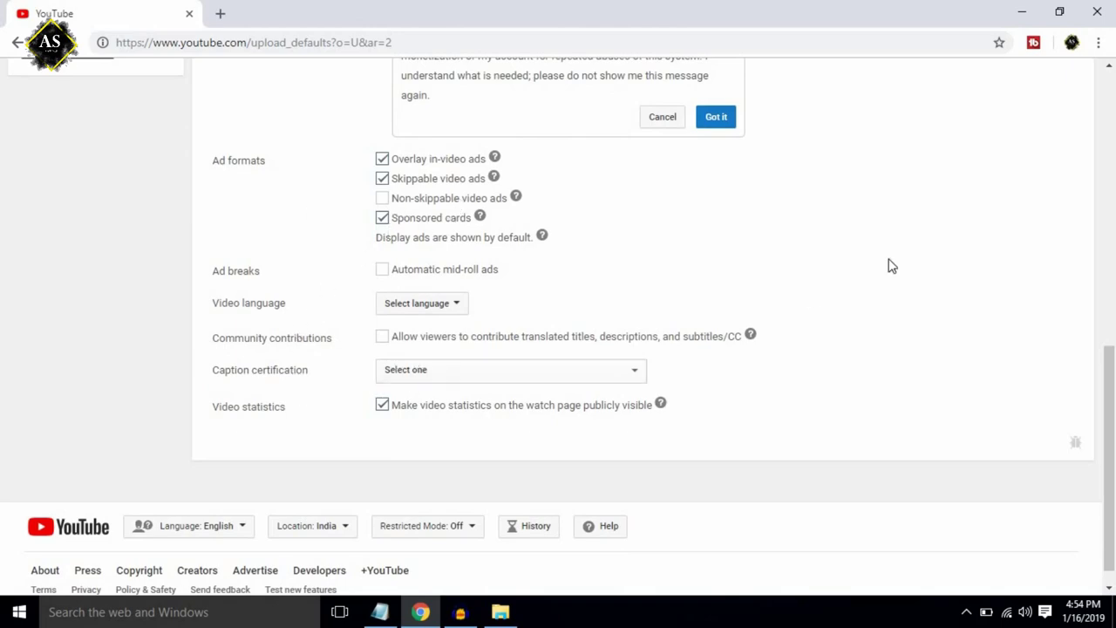
scroll(889, 265, "up", 7)
left_click(1056, 161)
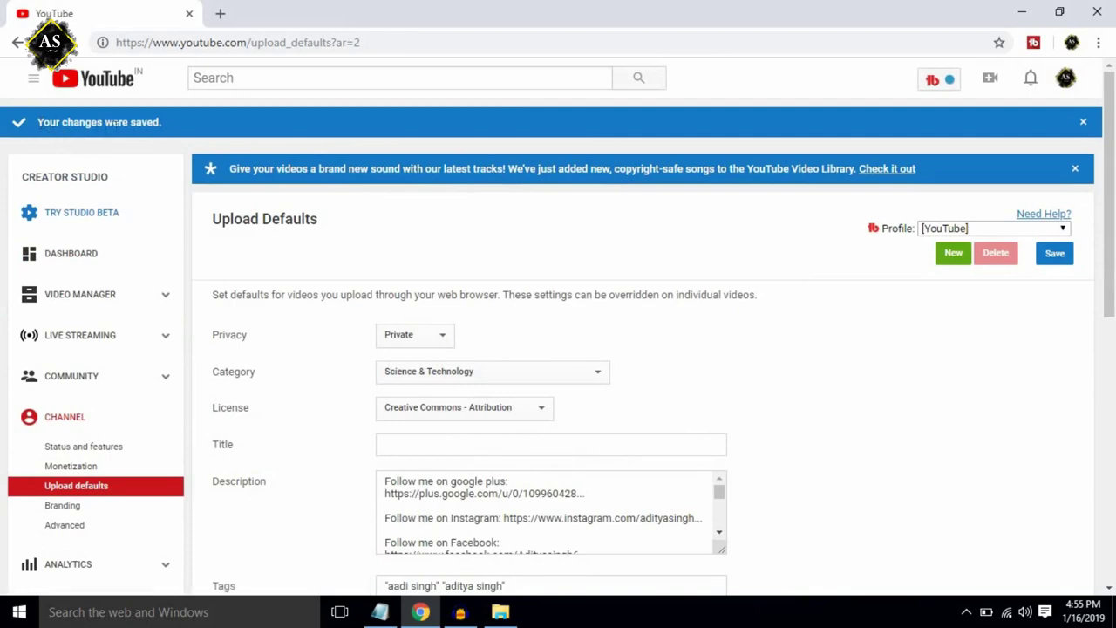
scroll(615, 287, "down", 6)
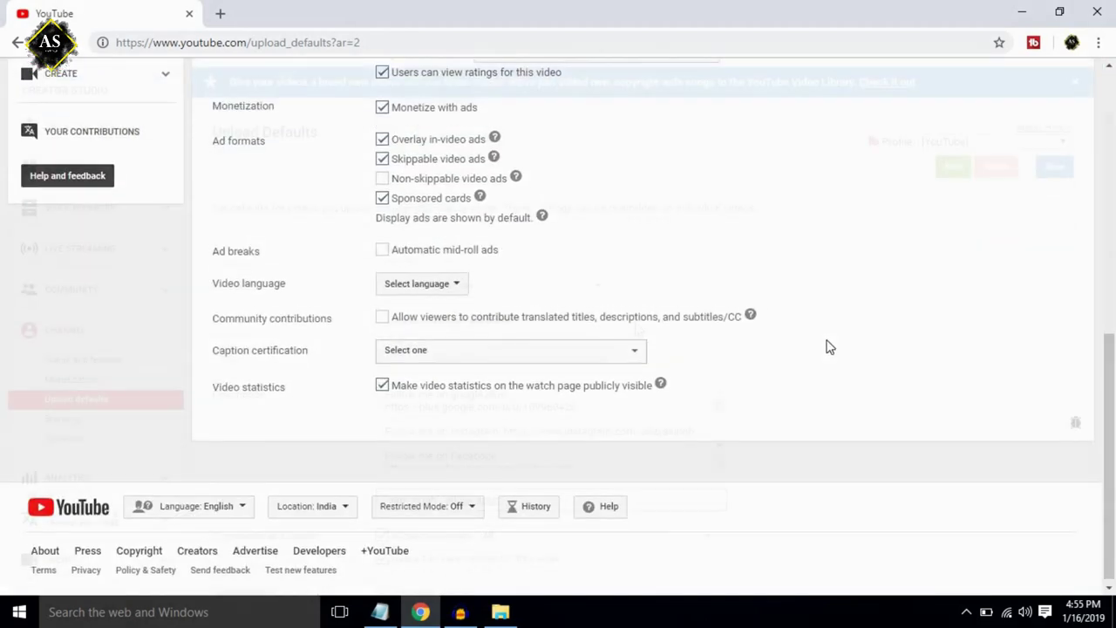
scroll(829, 347, "up", 6)
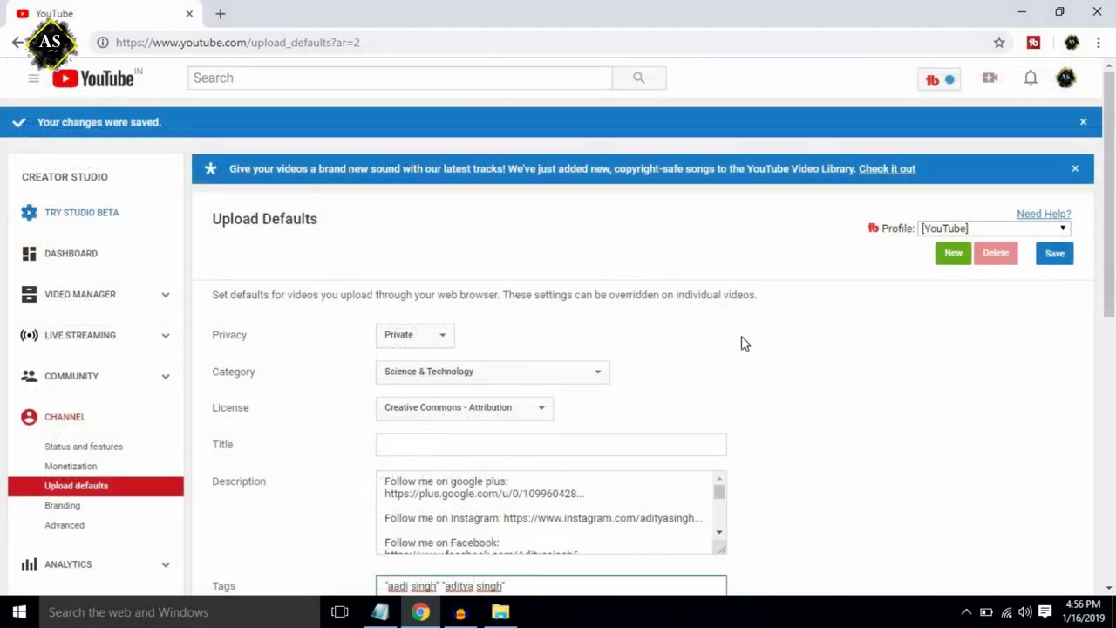